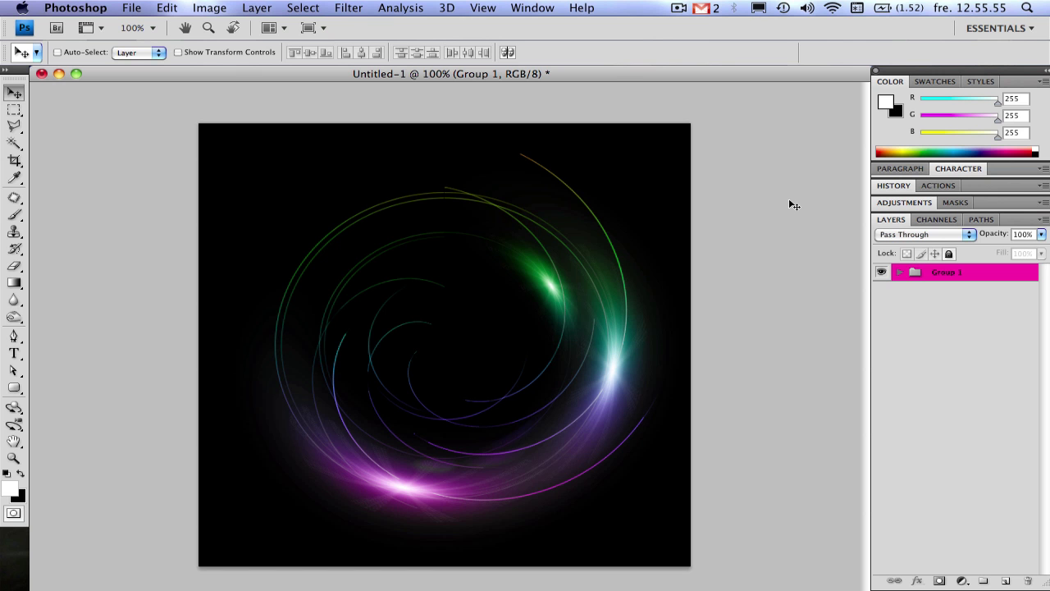
# Create a 600x600 document, convert Background to Layer 0 and fill it black.
pyautogui.press('super+n')
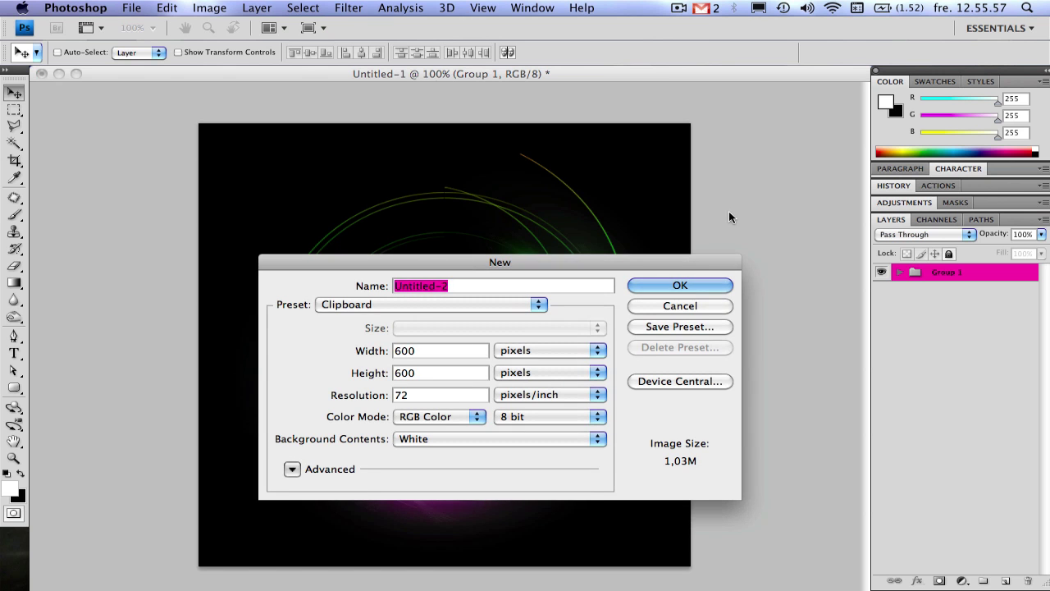
pyautogui.press('Return')
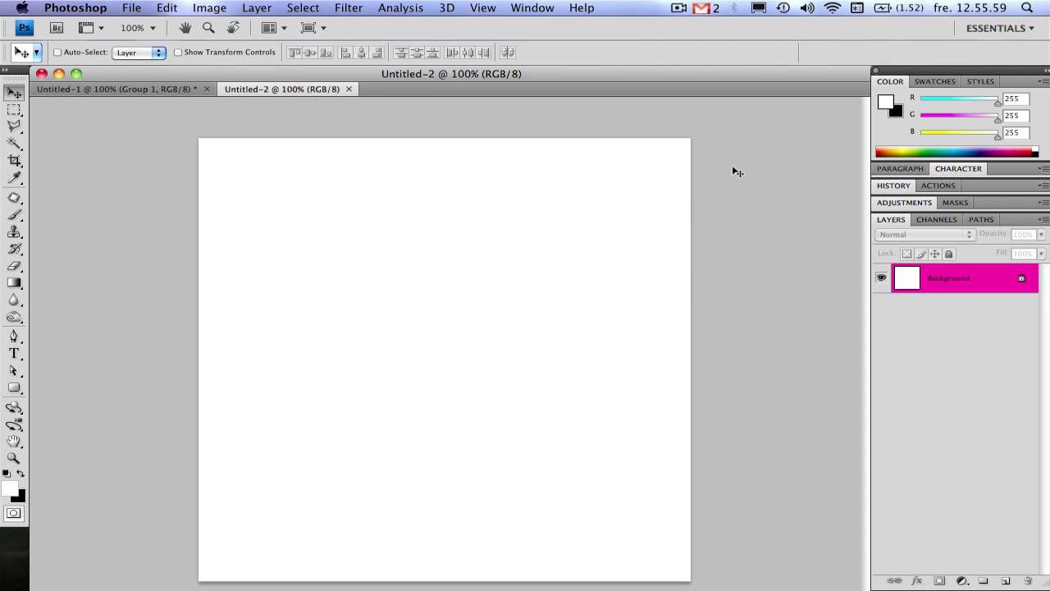
pyautogui.doubleClick(995, 283)
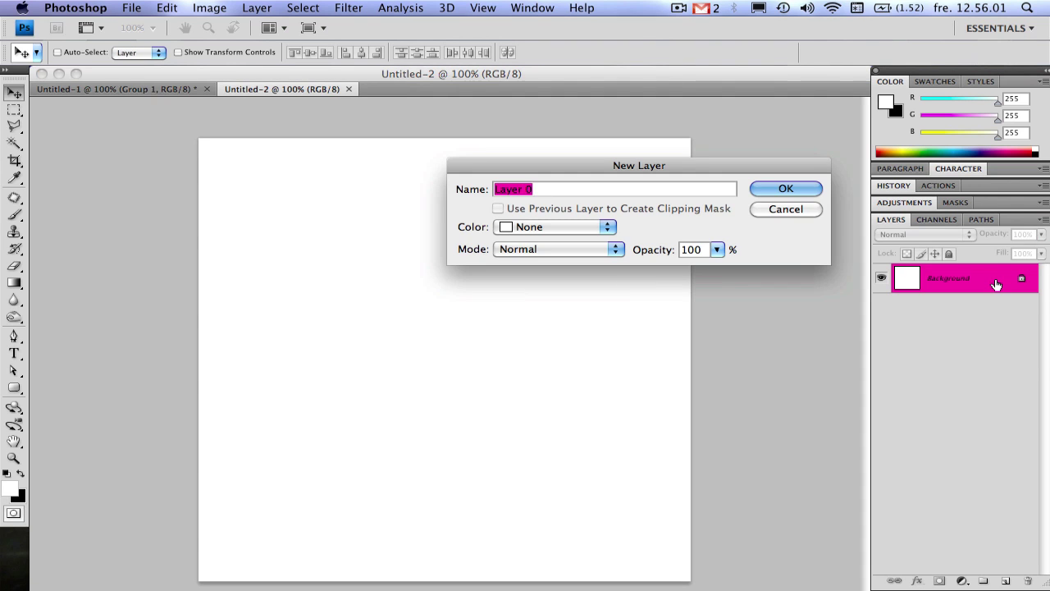
pyautogui.press('Return')
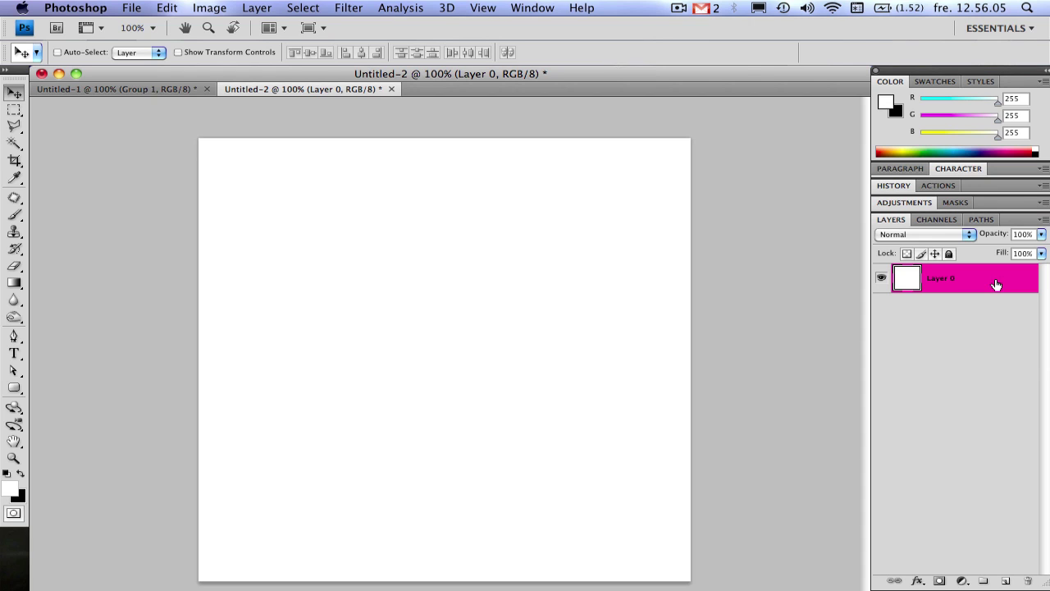
pyautogui.press('super+BackSpace')
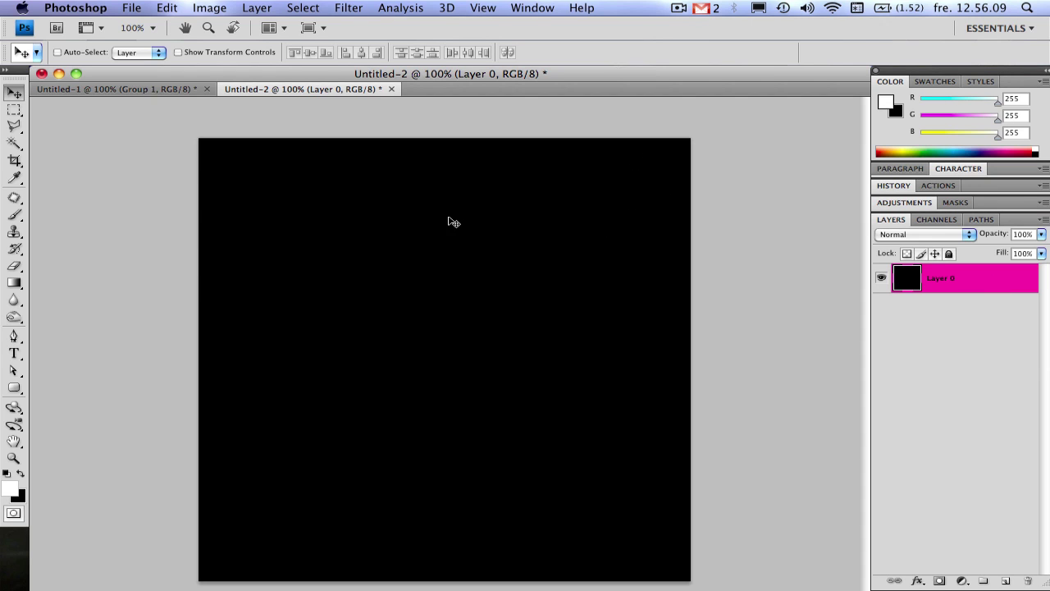
# Render a brighter Movie Prime lens flare with its centre nudged up and right.
pyautogui.click(333, 10)
pyautogui.moveTo(395, 17)
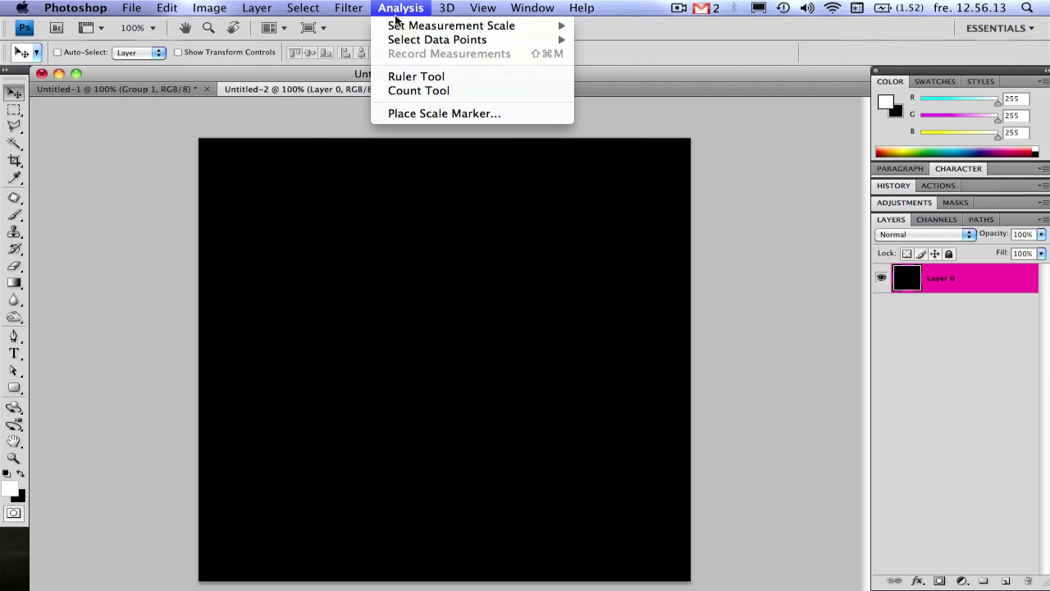
pyautogui.moveTo(348, 10)
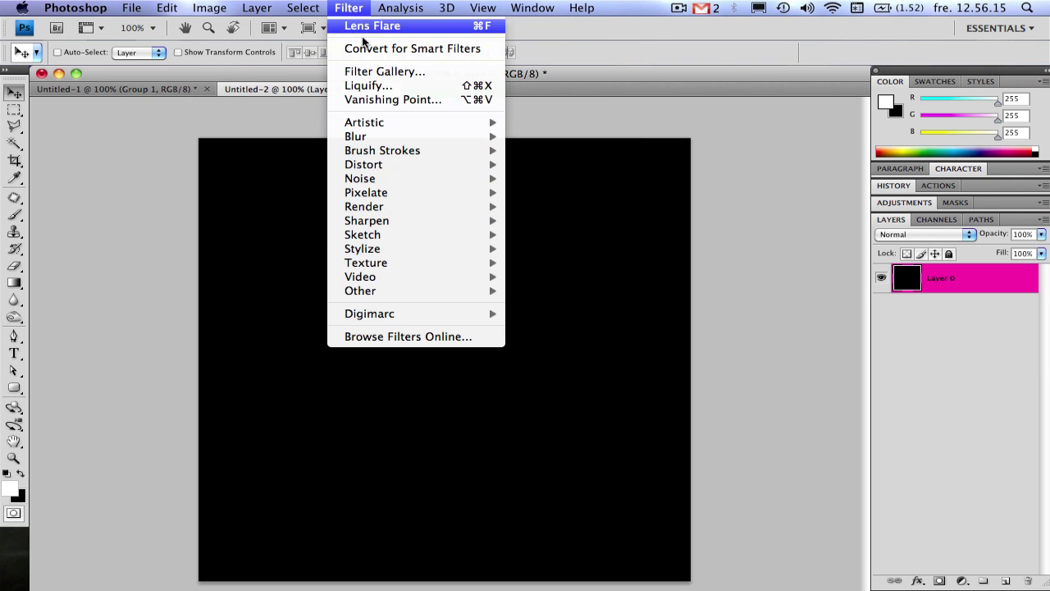
pyautogui.moveTo(382, 211)
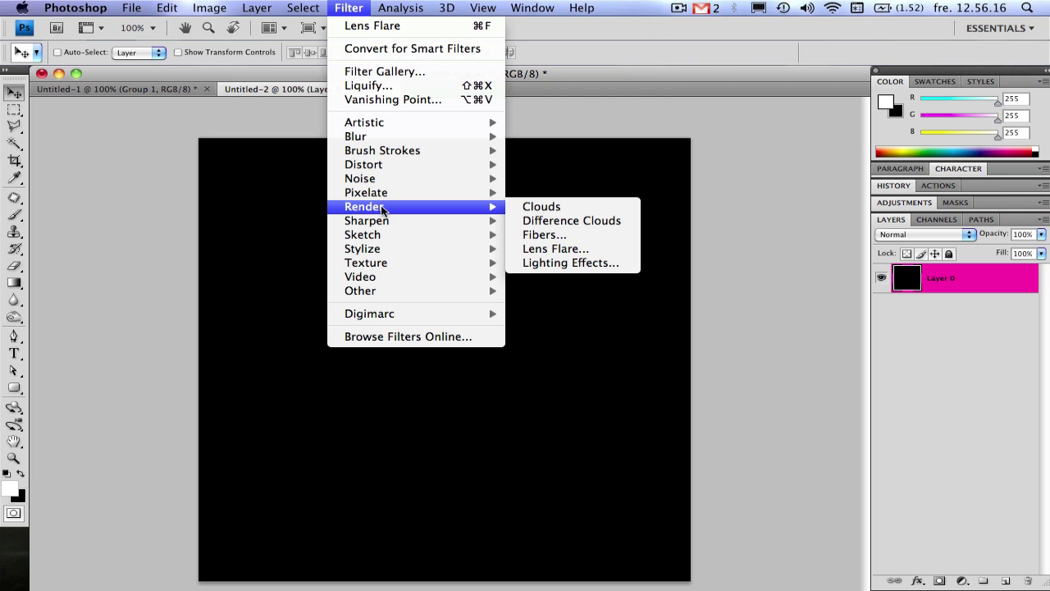
pyautogui.click(560, 251)
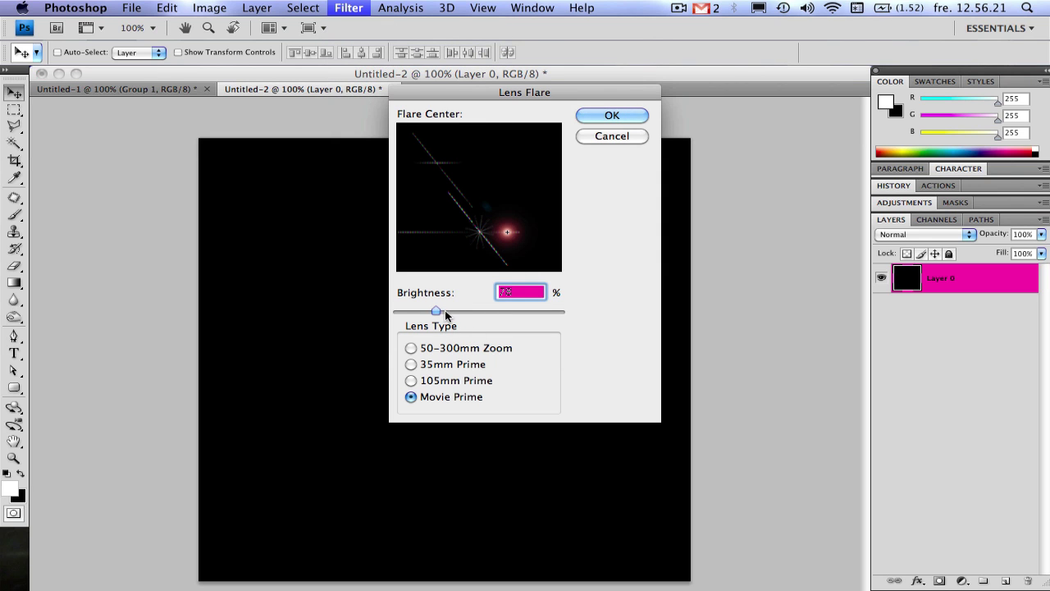
pyautogui.moveTo(436, 309); pyautogui.dragTo(445, 308)
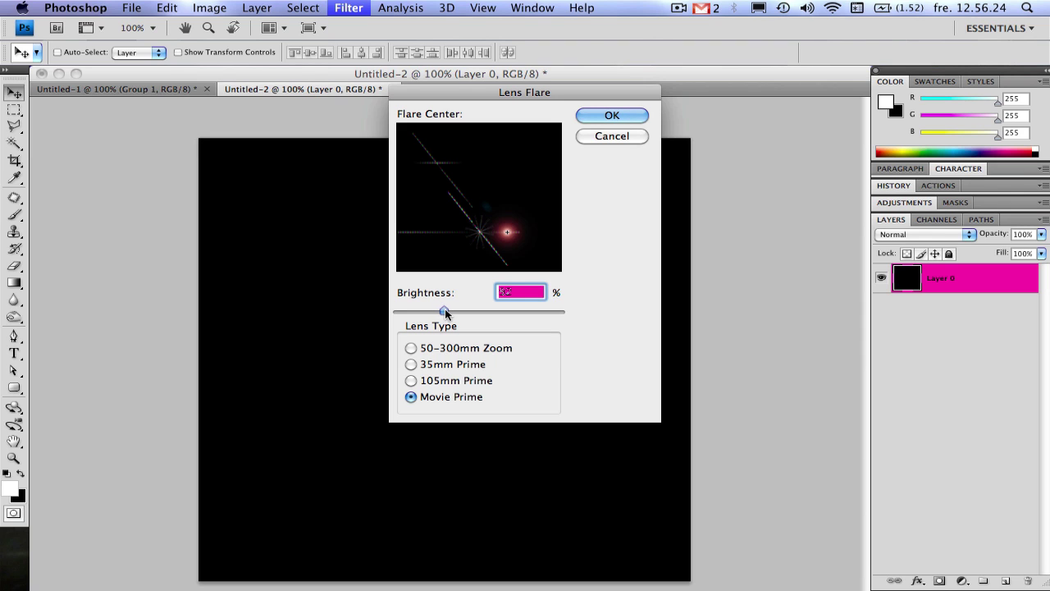
pyautogui.click(510, 245)
pyautogui.moveTo(511, 245); pyautogui.dragTo(523, 237)
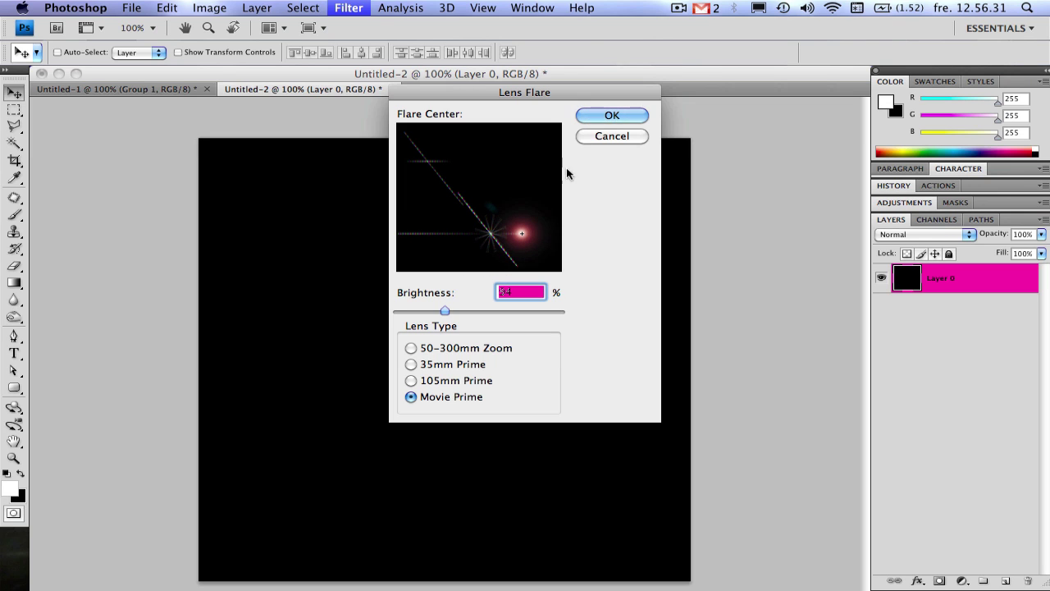
pyautogui.click(606, 115)
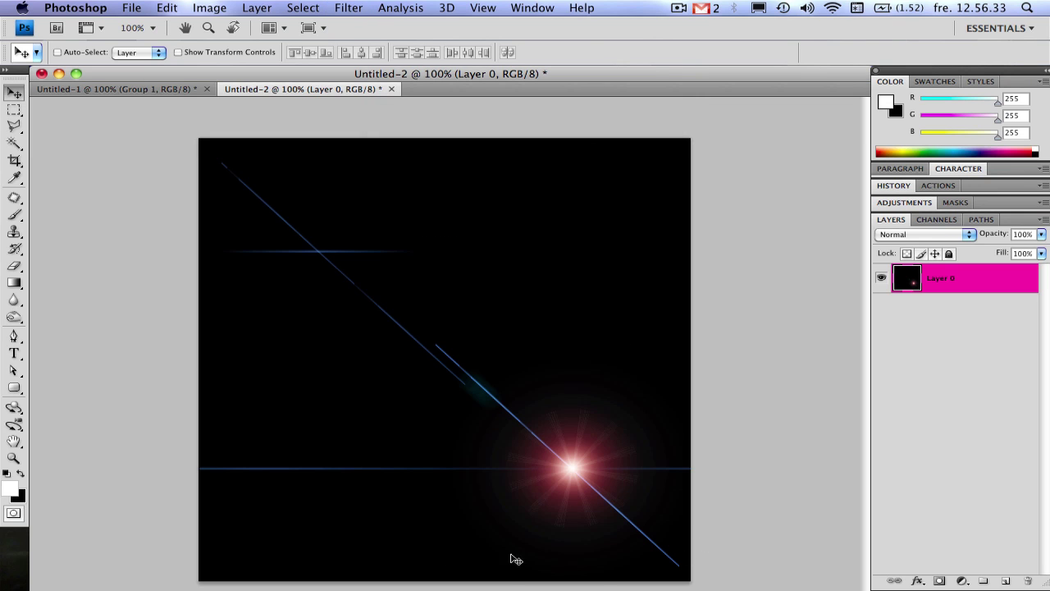
# Add a second Movie Prime lens flare placed further left with lower brightness.
pyautogui.click(348, 7)
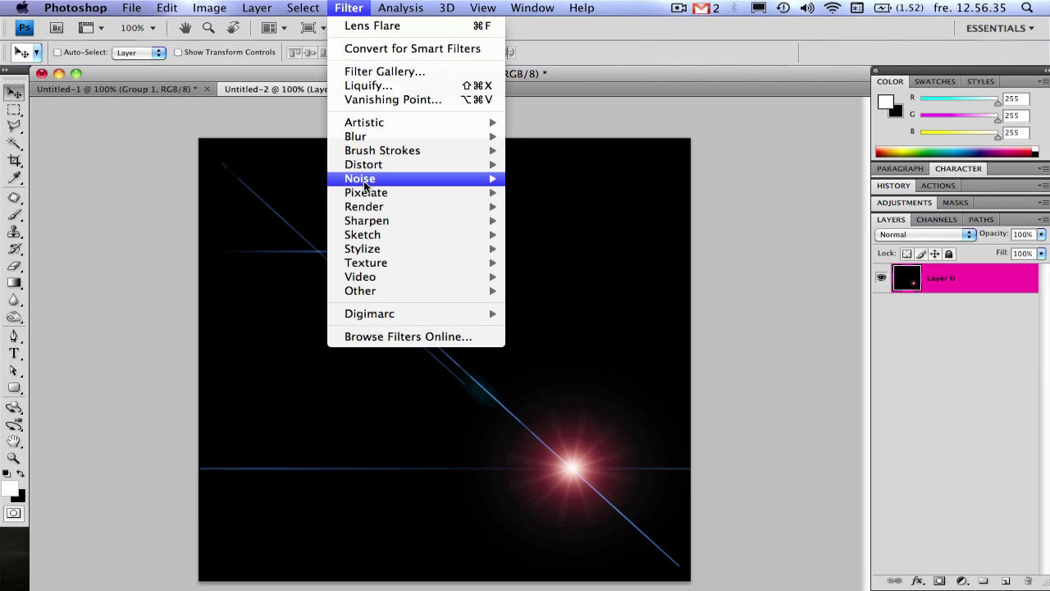
pyautogui.moveTo(373, 168)
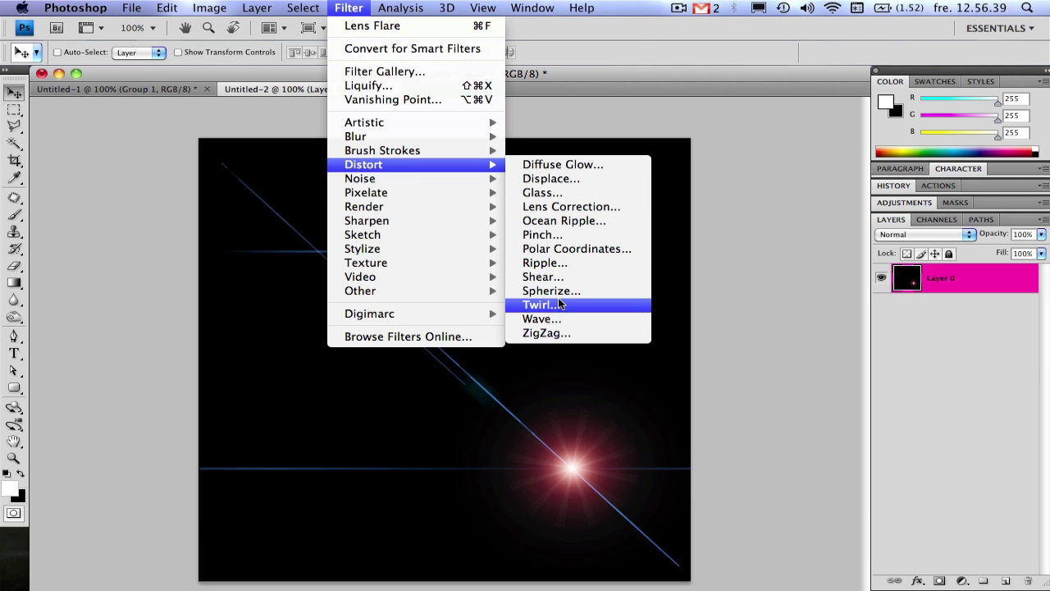
pyautogui.moveTo(479, 207)
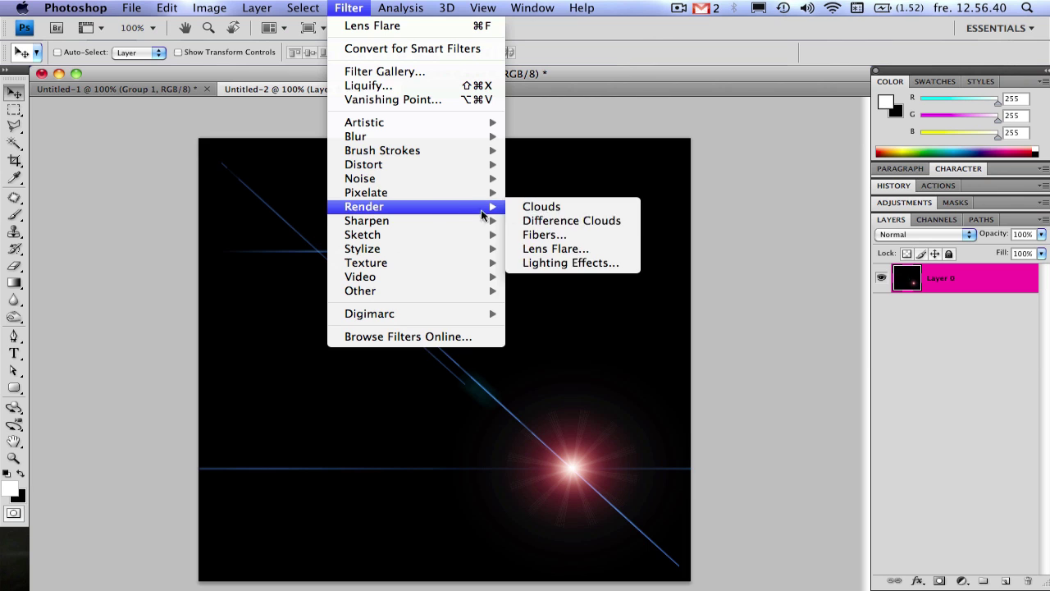
pyautogui.click(570, 249)
pyautogui.moveTo(520, 231); pyautogui.dragTo(486, 240)
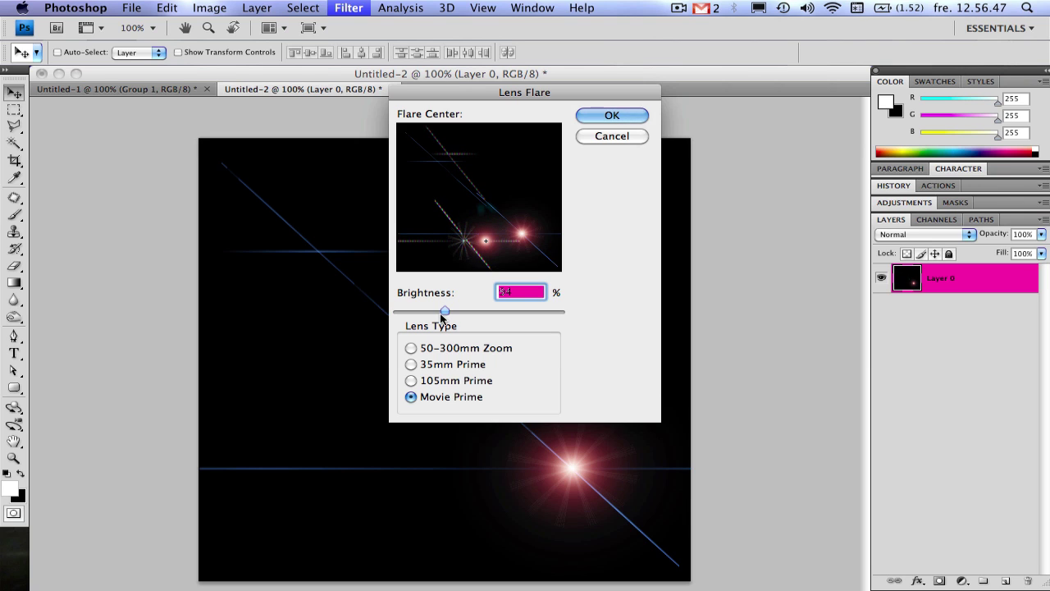
pyautogui.moveTo(443, 312); pyautogui.dragTo(425, 313)
pyautogui.click(487, 247)
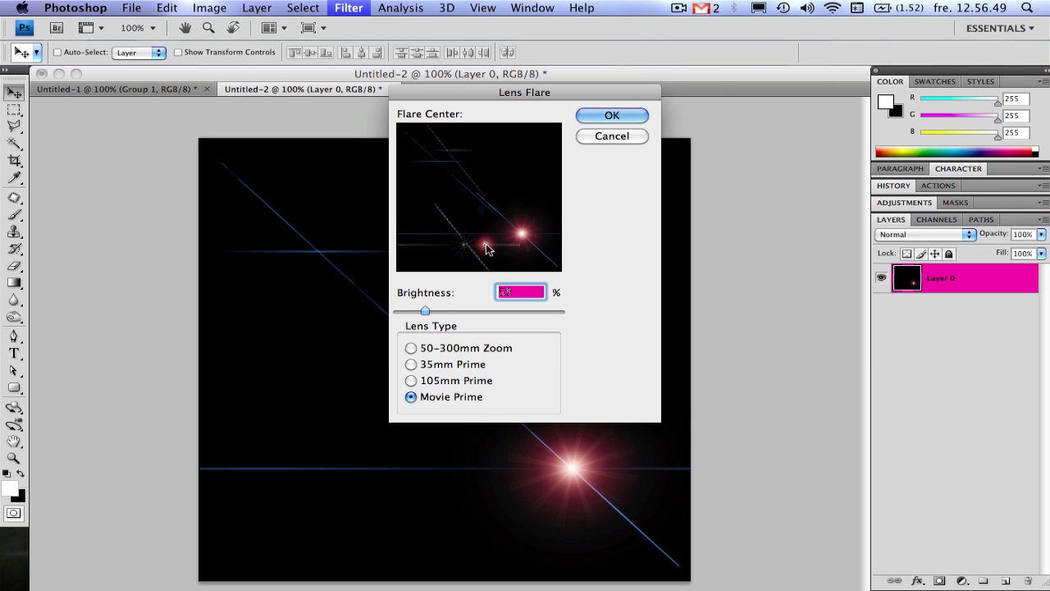
pyautogui.click(611, 123)
# Add a third Movie Prime lens flare shifted right with slightly raised brightness.
pyautogui.click(289, 8)
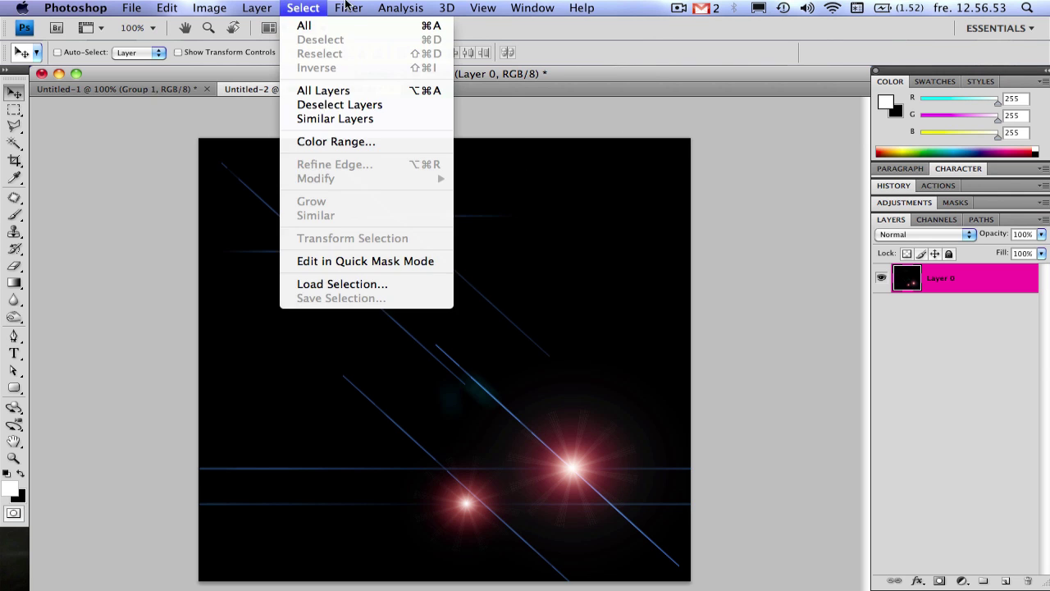
pyautogui.moveTo(348, 7)
pyautogui.moveTo(407, 201)
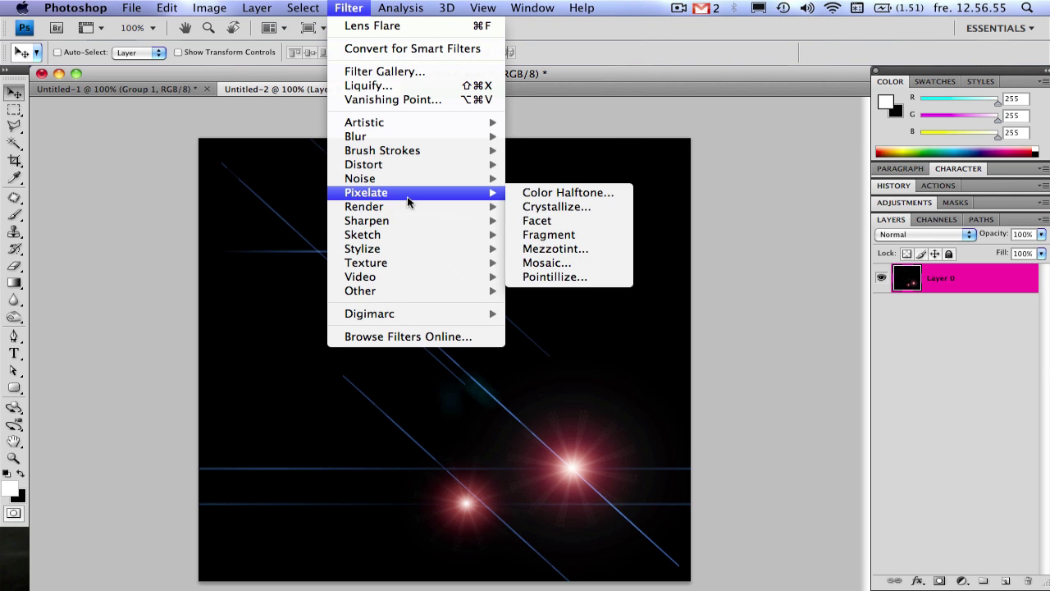
pyautogui.click(563, 247)
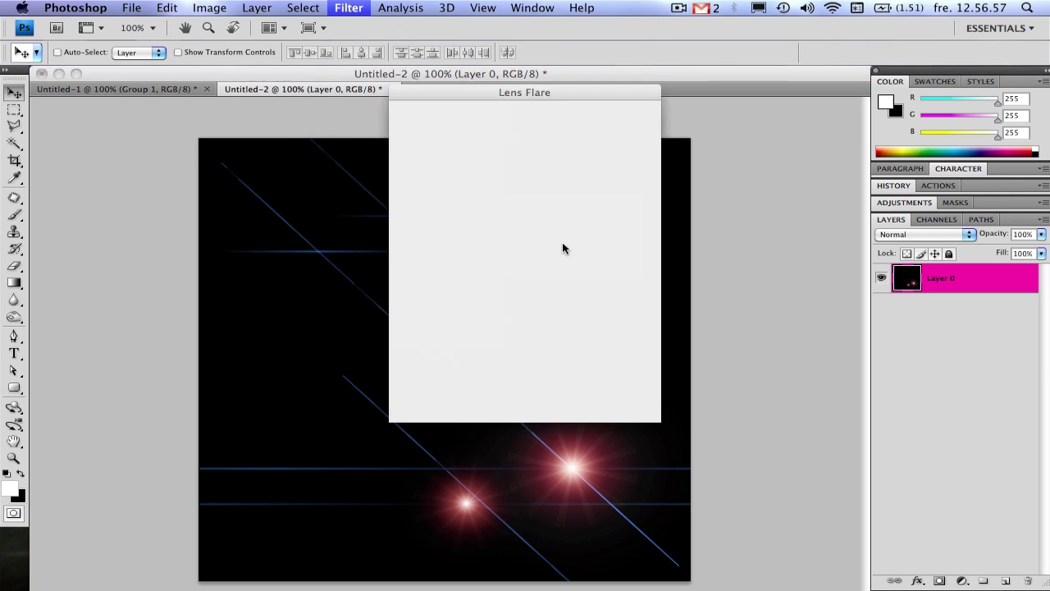
pyautogui.click(525, 203)
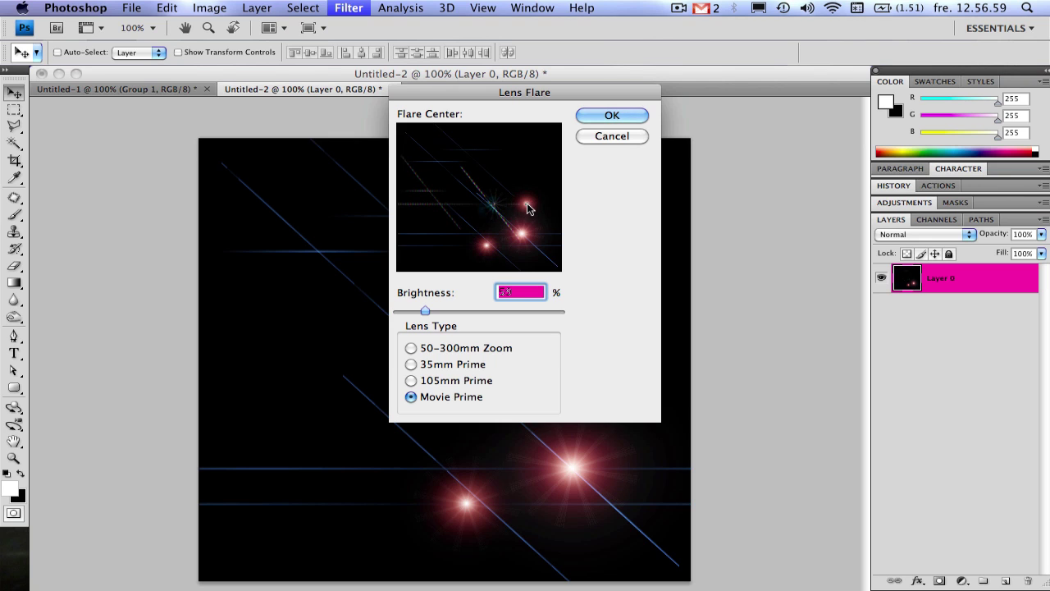
pyautogui.click(515, 206)
pyautogui.click(518, 206)
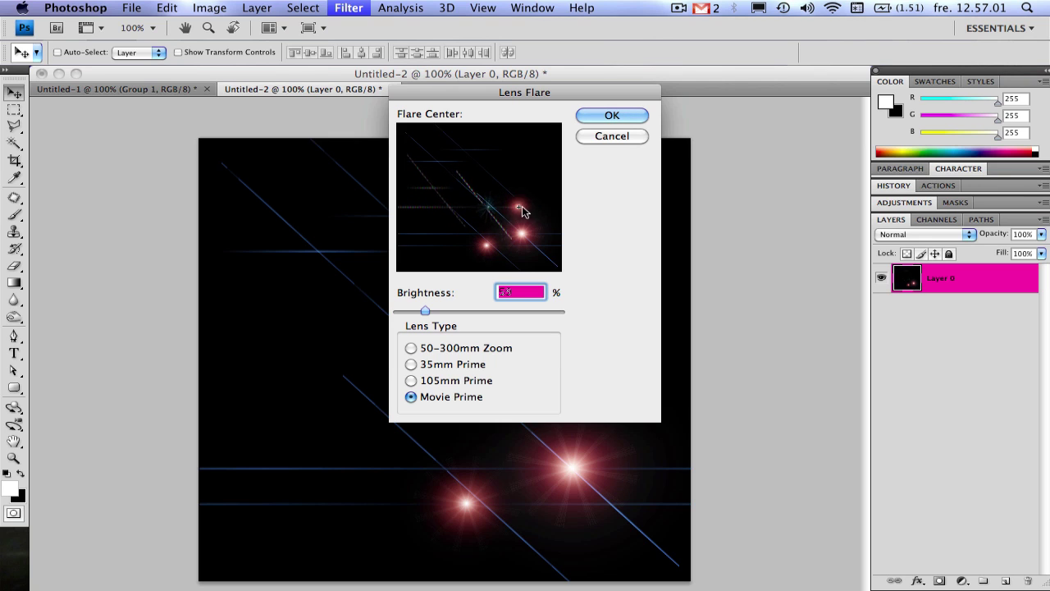
pyautogui.moveTo(522, 207); pyautogui.dragTo(541, 208)
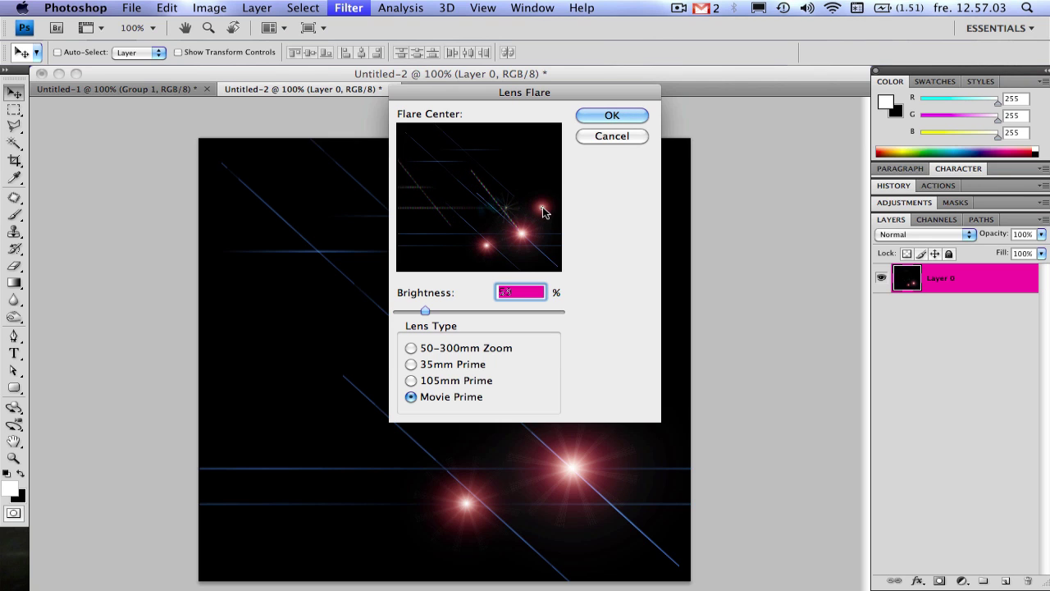
pyautogui.click(433, 311)
pyautogui.click(622, 115)
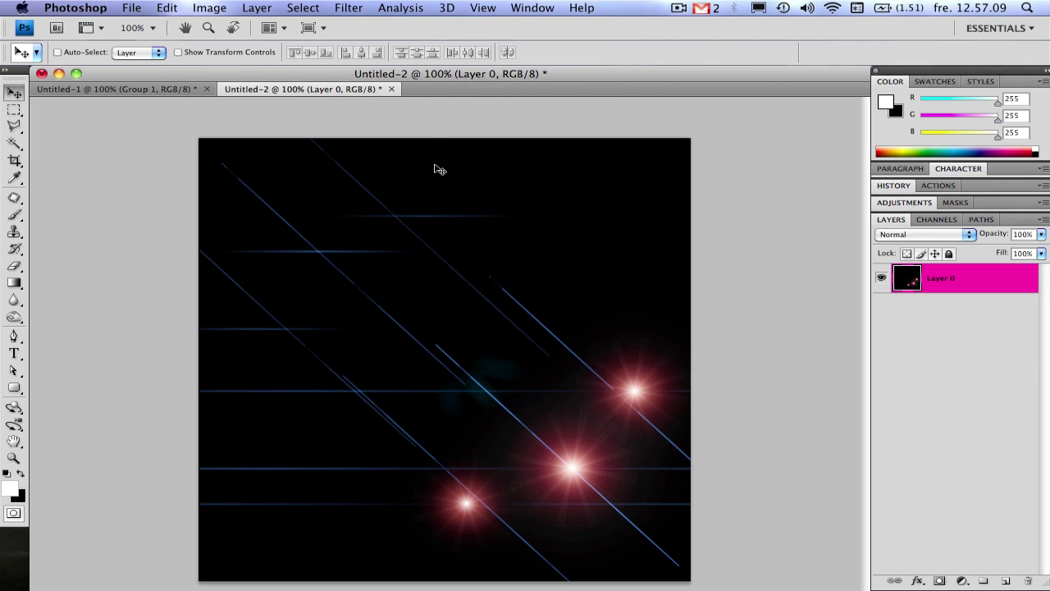
# Apply Polar Coordinates set to Rectangular to Polar, previewing at 25%.
pyautogui.click(351, 8)
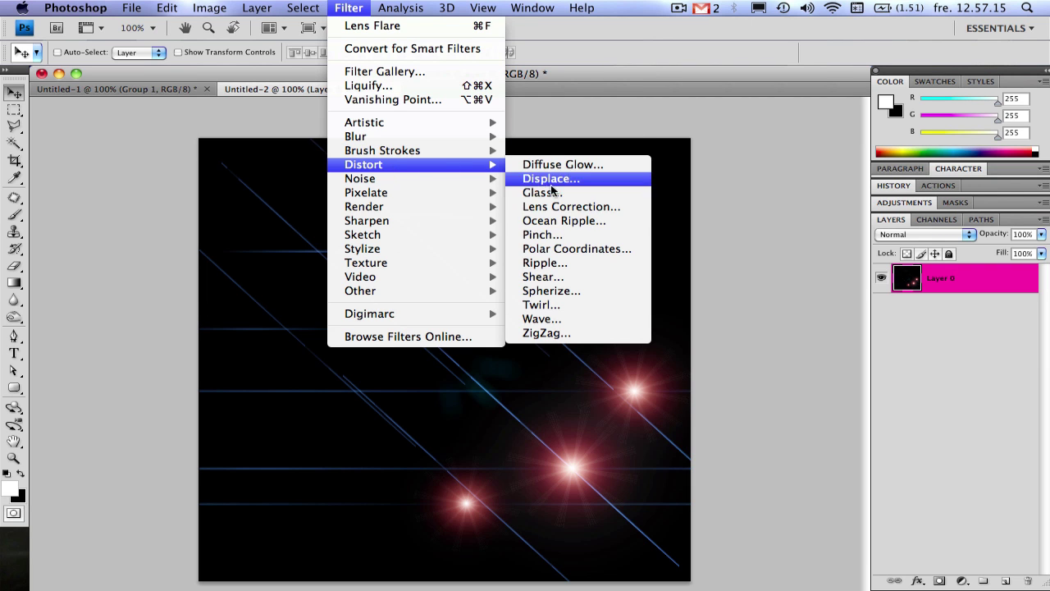
pyautogui.click(566, 255)
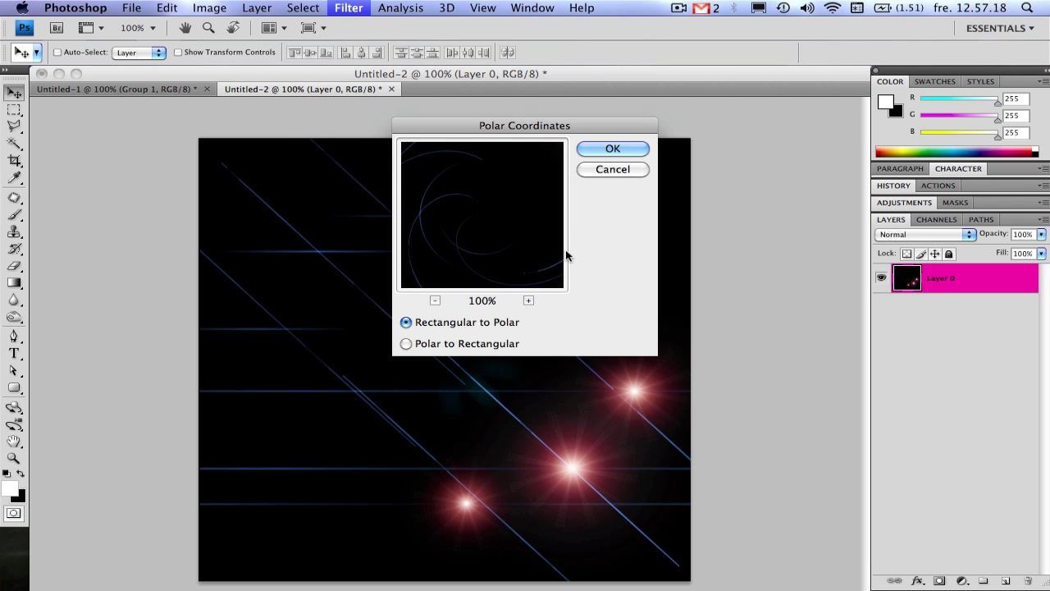
pyautogui.click(435, 300)
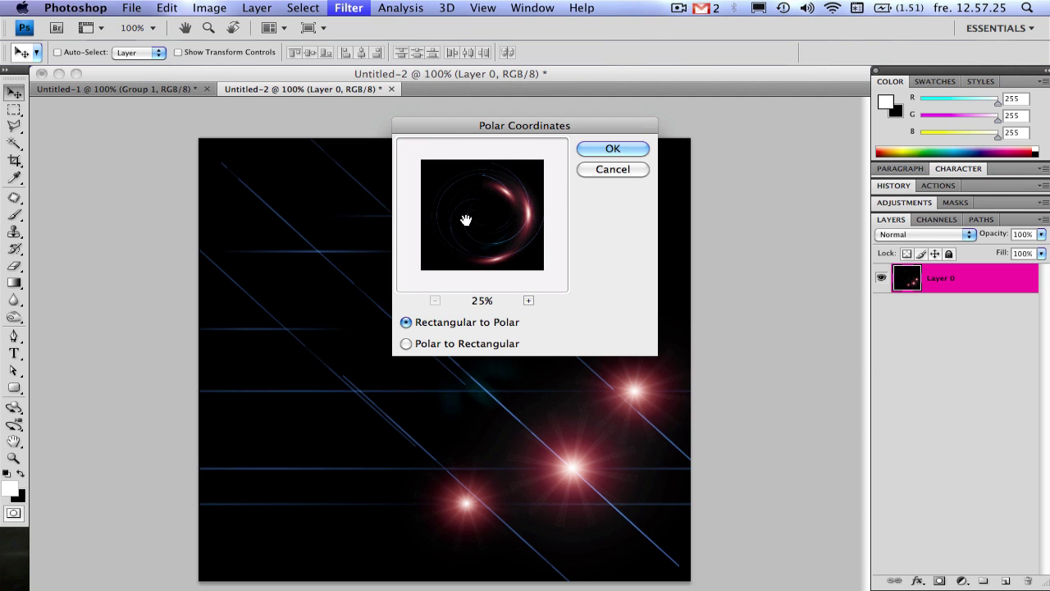
pyautogui.click(611, 149)
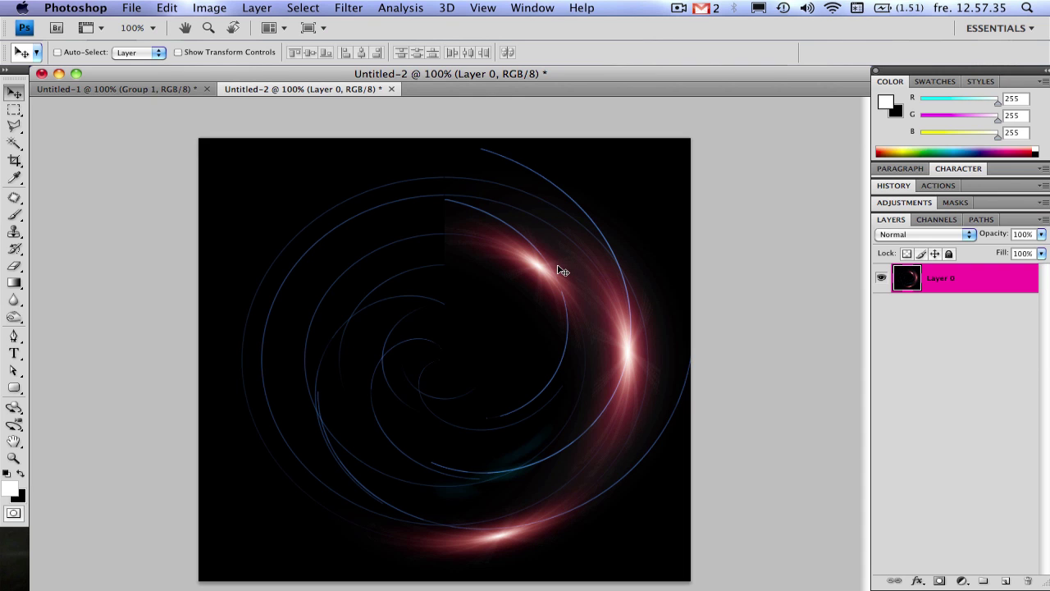
# Create Layer 1 with a top-to-bottom spectrum gradient and clip it to Layer 0.
pyautogui.press('super+shift+n')
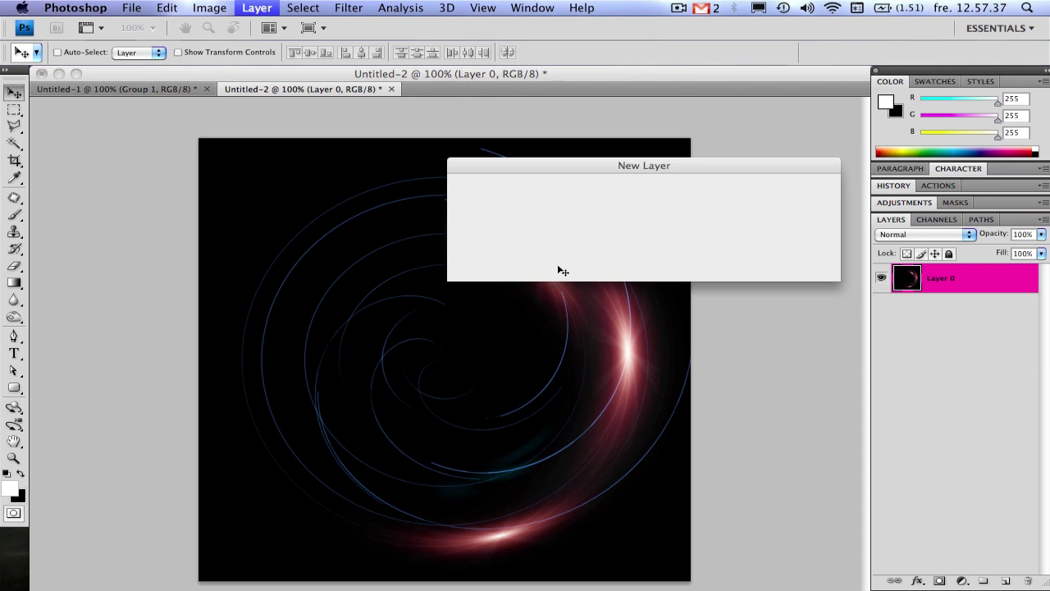
pyautogui.press('Return')
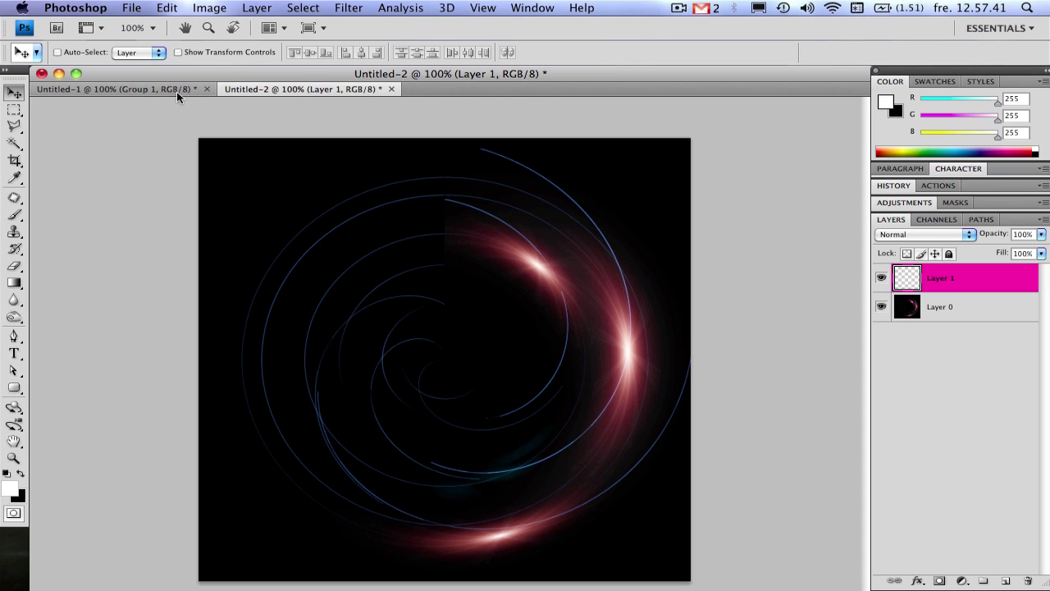
pyautogui.click(21, 283)
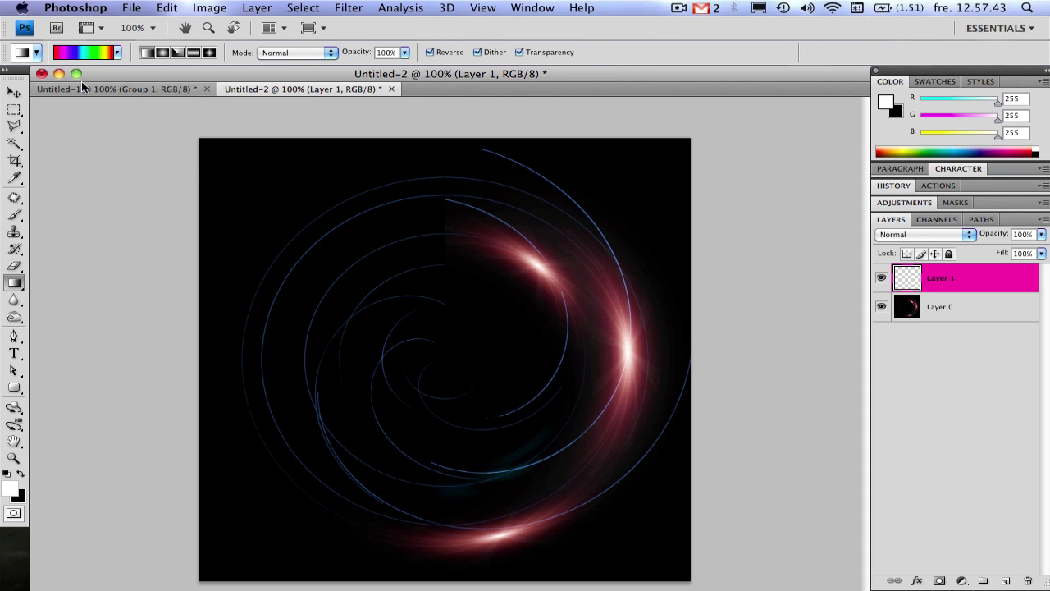
pyautogui.click(118, 52)
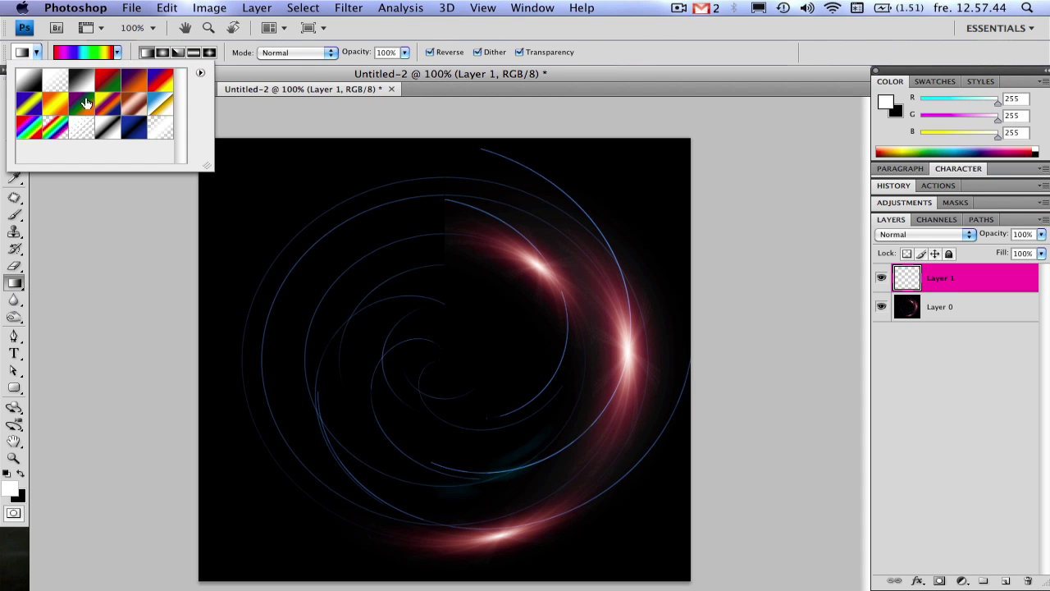
pyautogui.click(26, 134)
pyautogui.click(434, 123)
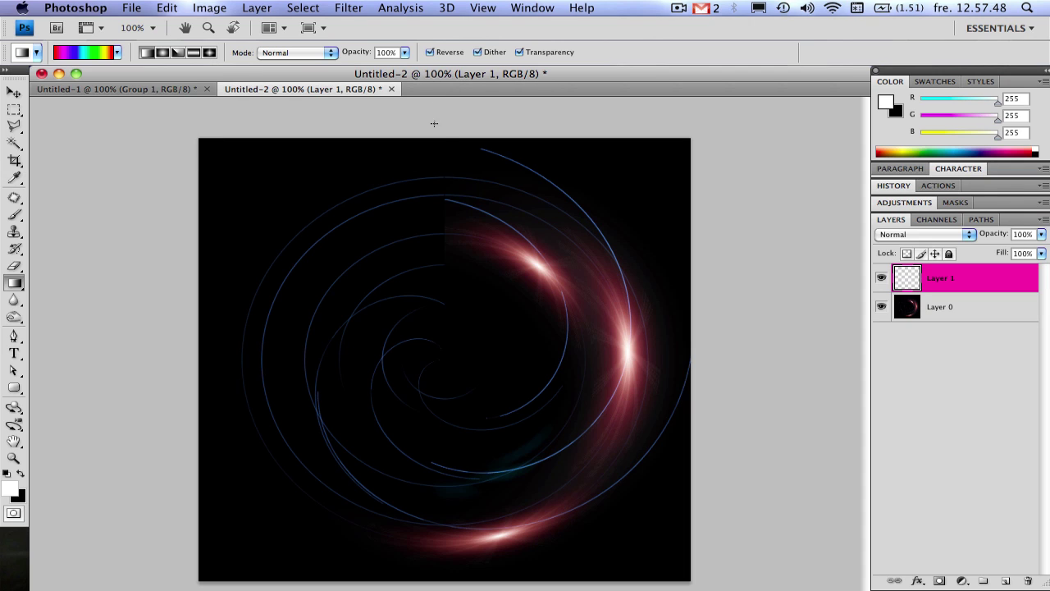
pyautogui.moveTo(446, 138); pyautogui.dragTo(434, 579)
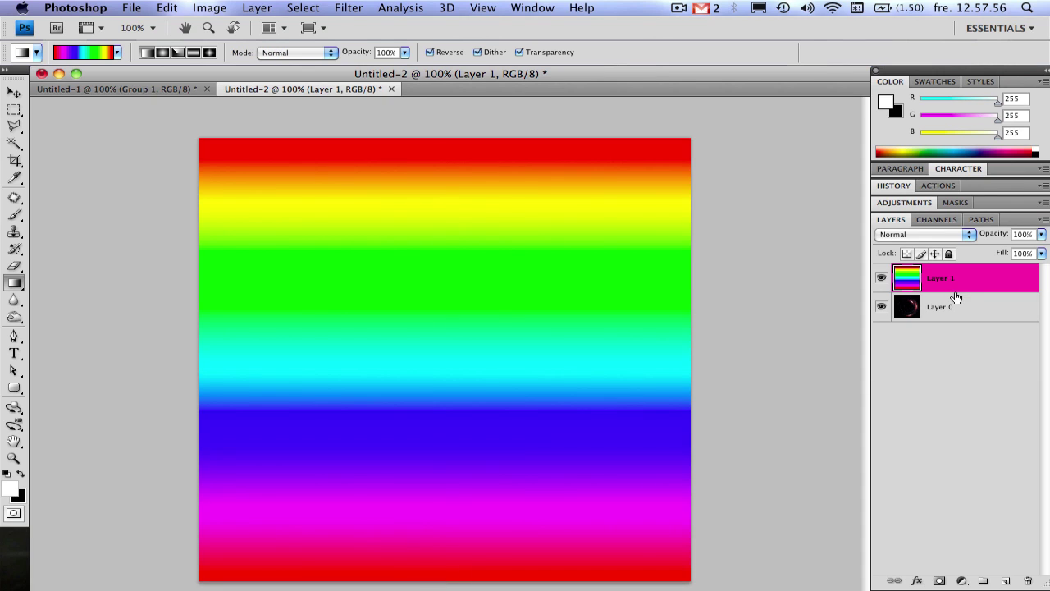
pyautogui.moveTo(953, 298); pyautogui.dragTo(960, 293)
pyautogui.keyDown('alt'); pyautogui.click(961, 292); pyautogui.keyUp('alt')
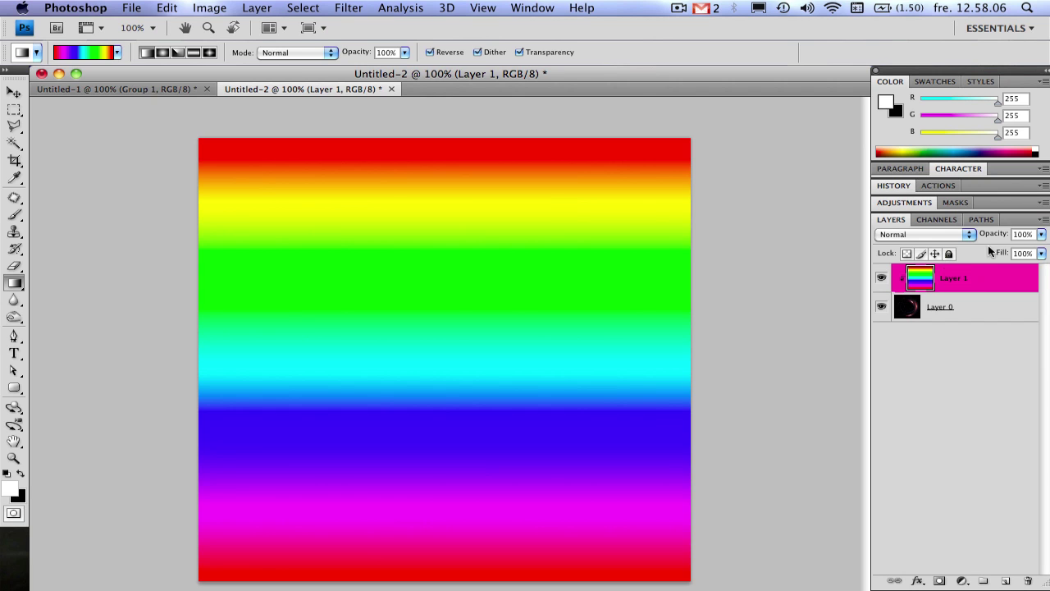
# Set Layer 1 to Hue, preview other blend modes with Shift+minus, and end on Hue.
pyautogui.click(950, 236)
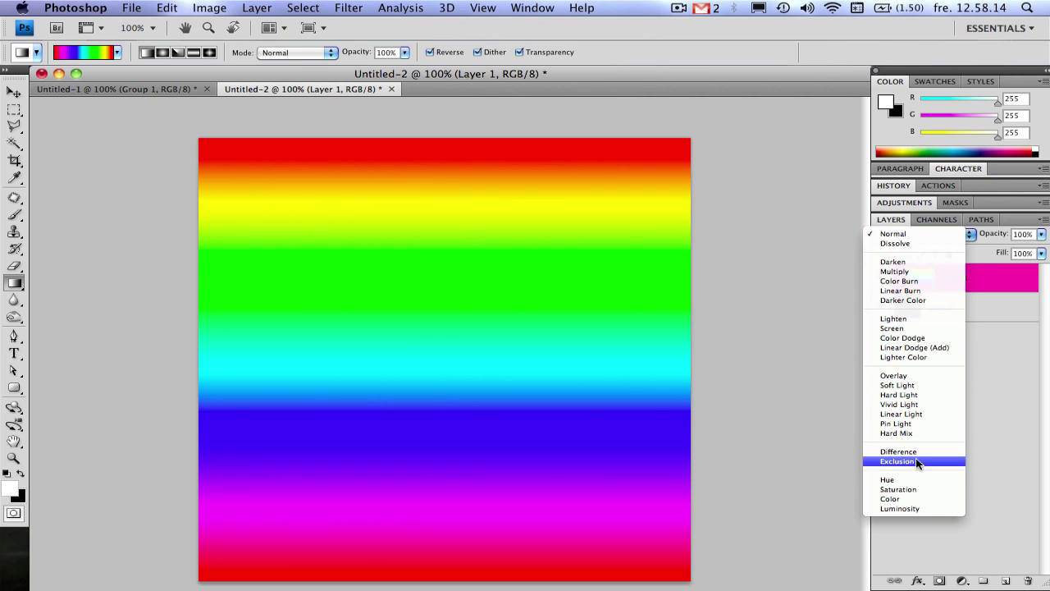
pyautogui.click(913, 478)
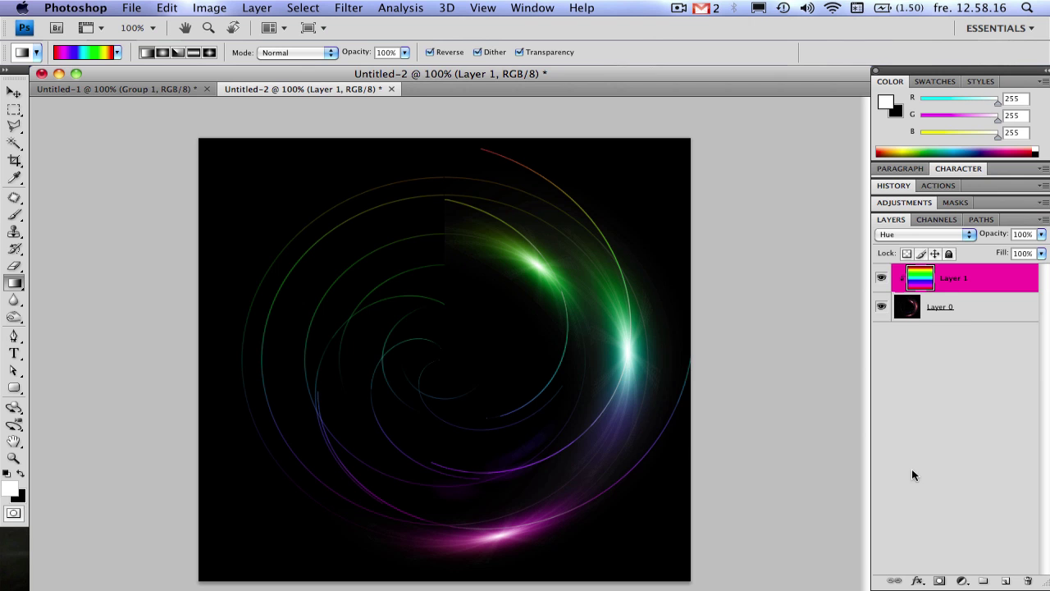
pyautogui.press('v')
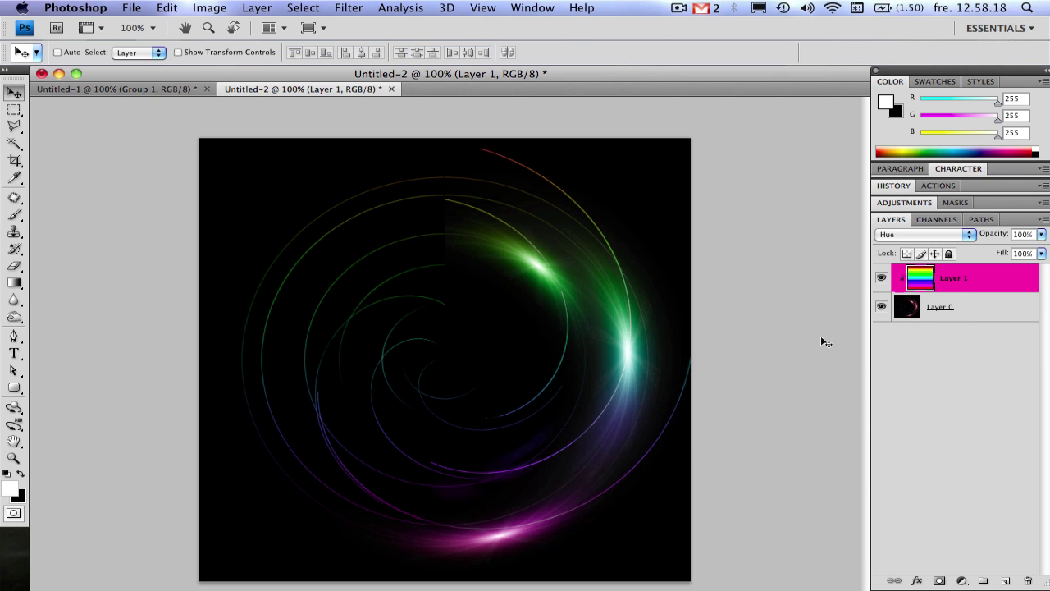
pyautogui.hotkey('shift', '-')
pyautogui.hotkey('shift', '-')
pyautogui.hotkey('shift', '-')
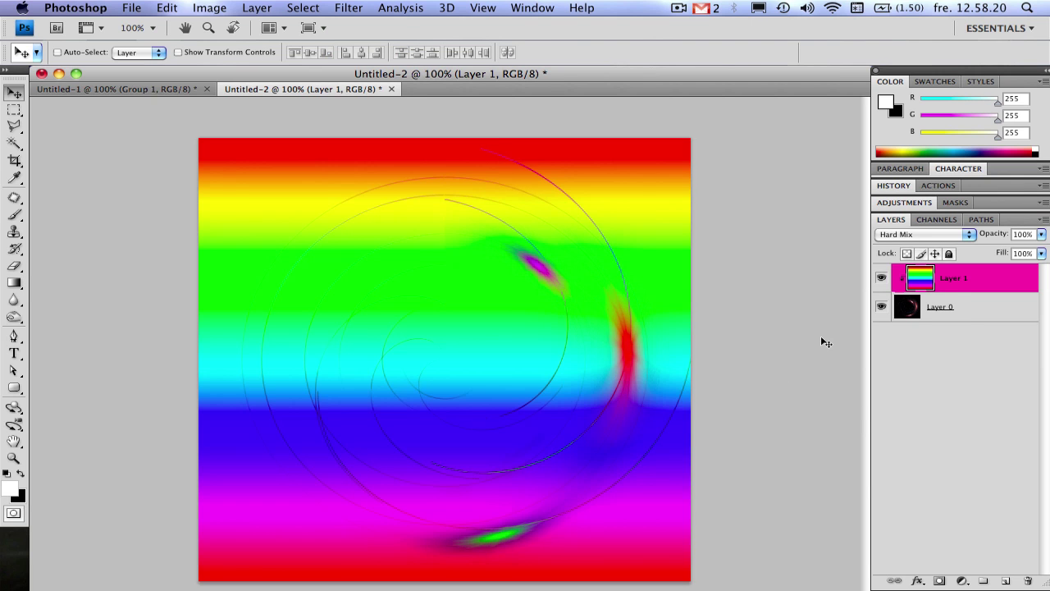
pyautogui.hotkey('shift', '-')
pyautogui.hotkey('shift', '-')
pyautogui.hotkey('shift', '-')
pyautogui.hotkey('shift', '-')
pyautogui.hotkey('shift', '-')
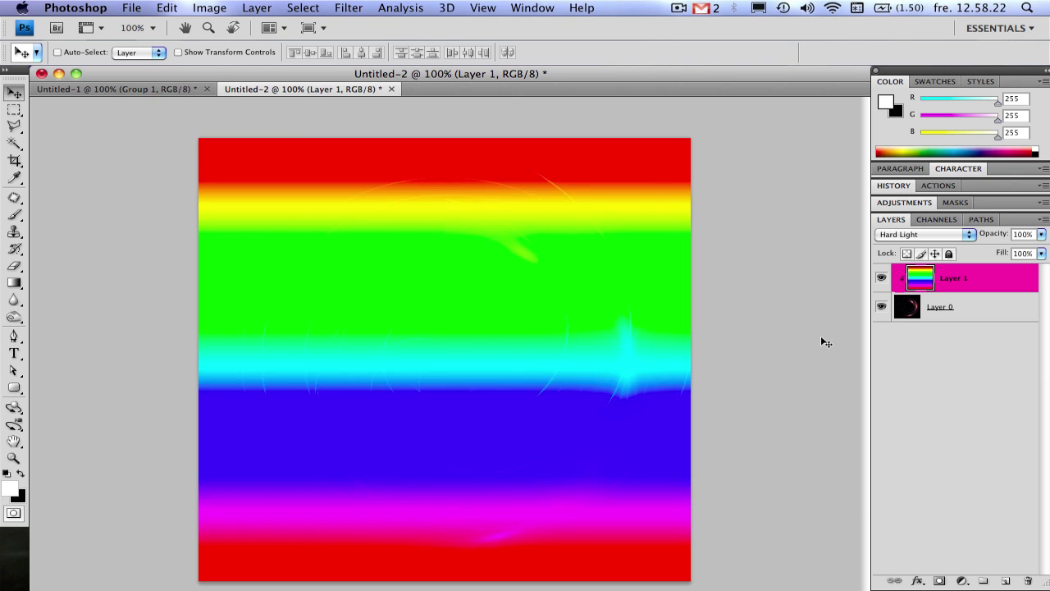
pyautogui.hotkey('shift', '-')
pyautogui.hotkey('shift', '-')
pyautogui.hotkey('shift', '-')
pyautogui.hotkey('shift', '-')
pyautogui.hotkey('shift', '-')
pyautogui.hotkey('shift', '-')
pyautogui.hotkey('shift', '-')
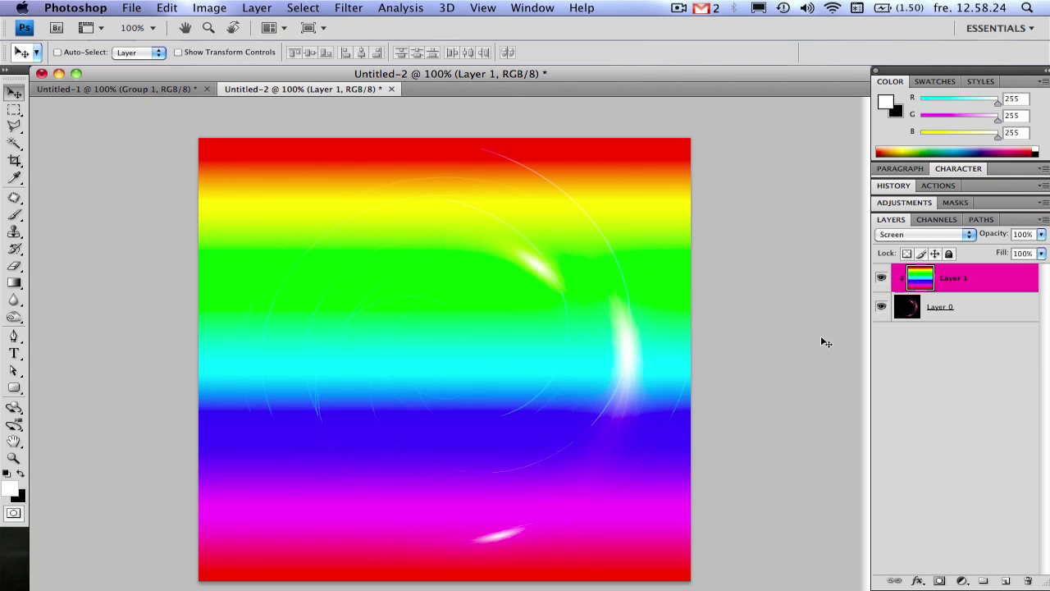
pyautogui.hotkey('shift', '-')
pyautogui.hotkey('shift', '-')
pyautogui.hotkey('shift', '-')
pyautogui.hotkey('shift', '-')
pyautogui.hotkey('shift', '-')
pyautogui.hotkey('shift', '-')
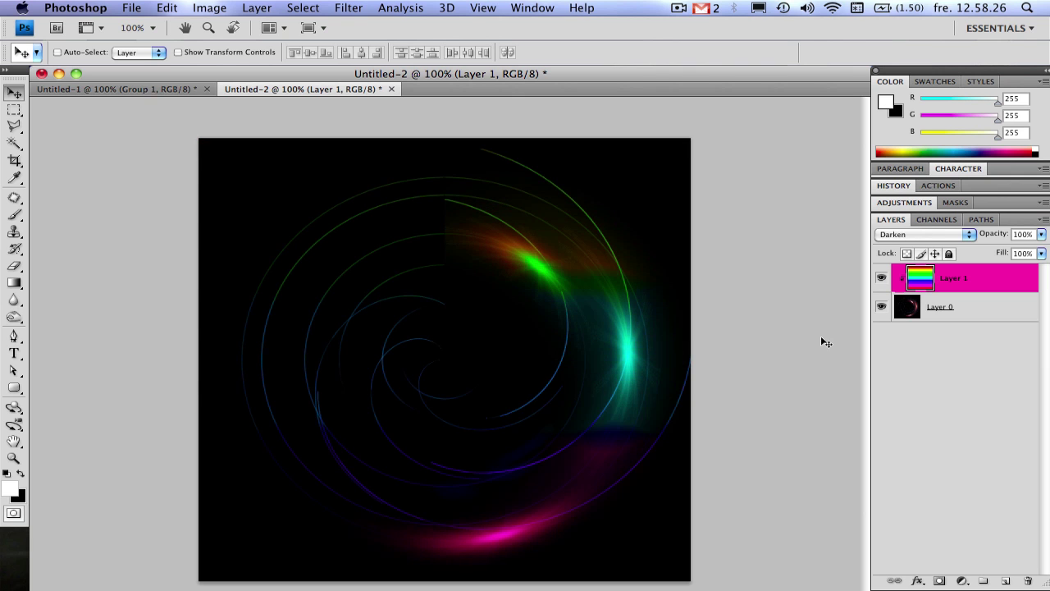
pyautogui.hotkey('shift', '-')
pyautogui.hotkey('shift', '-')
pyautogui.hotkey('shift', '-')
pyautogui.hotkey('shift', '-')
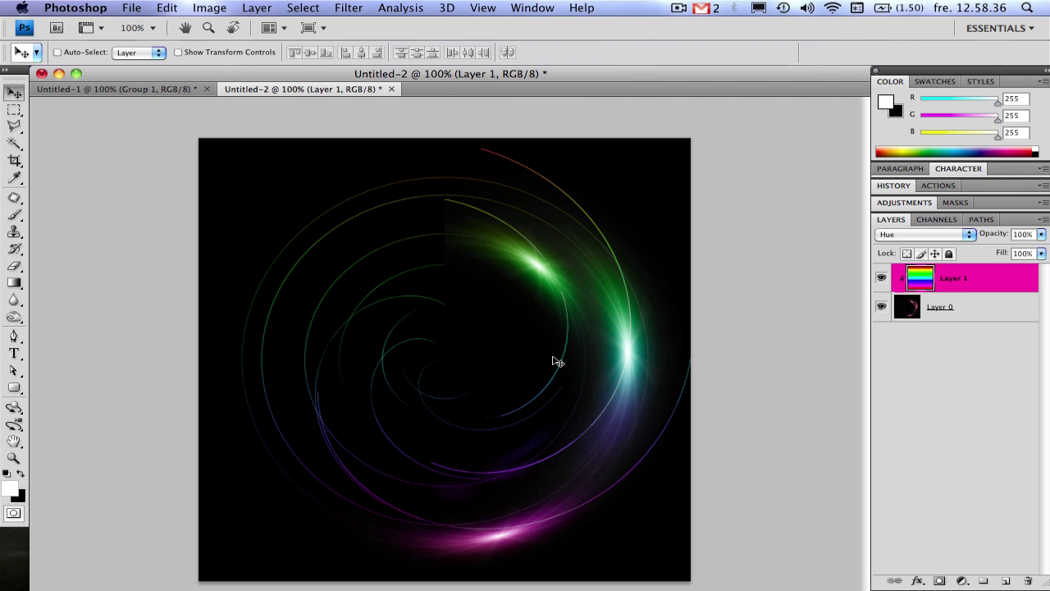
pyautogui.scroll(3, 548, 351)
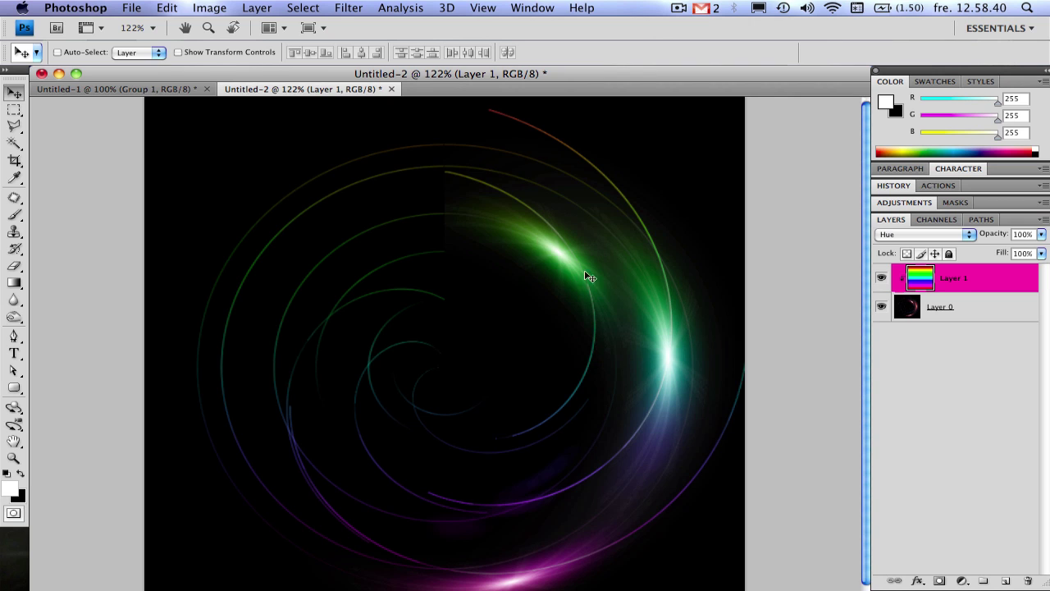
pyautogui.press('super+minus')
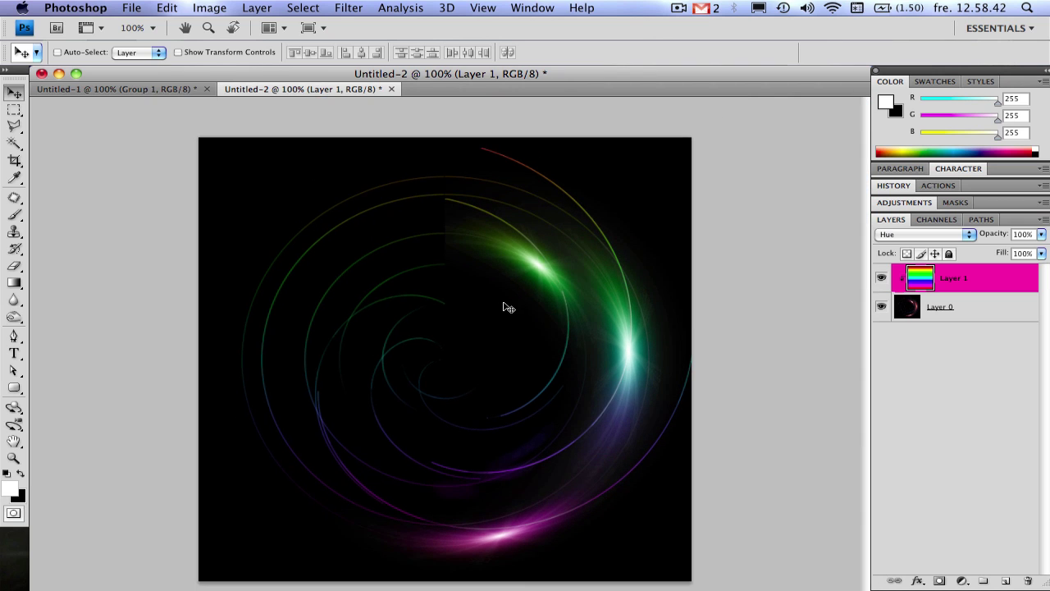